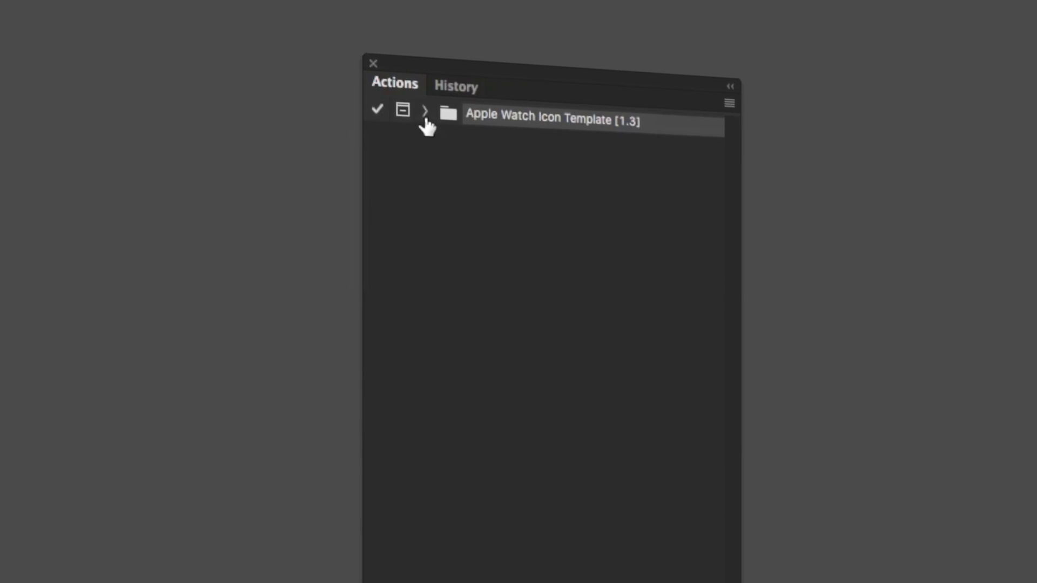
Dismiss the mockup previews and return to the desktop with the template folder
left_click(420, 111)
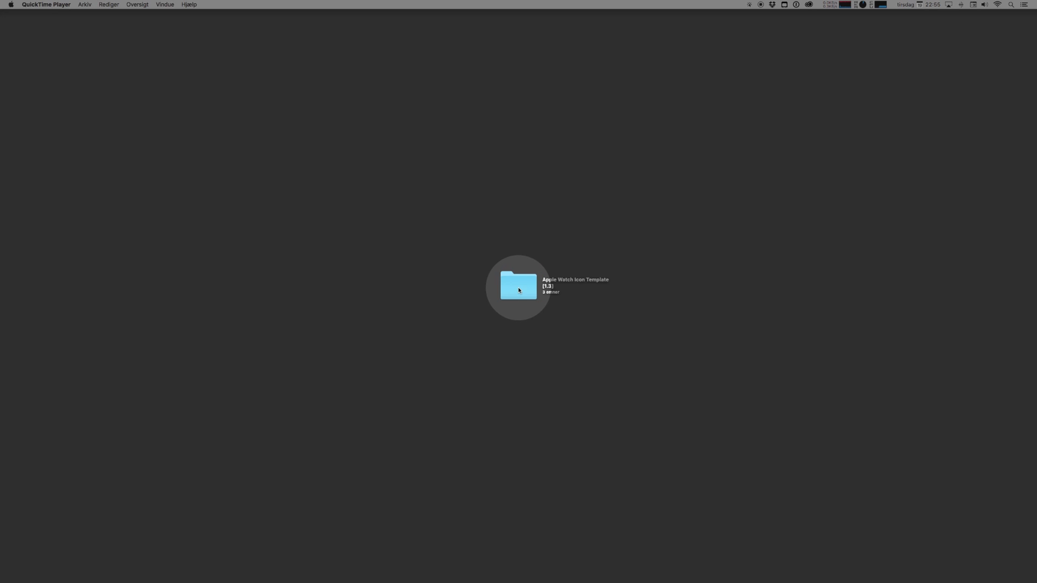
Open the Apple Watch Icon Template folder and load its .atn export action set into Photoshop
double_click(517, 287)
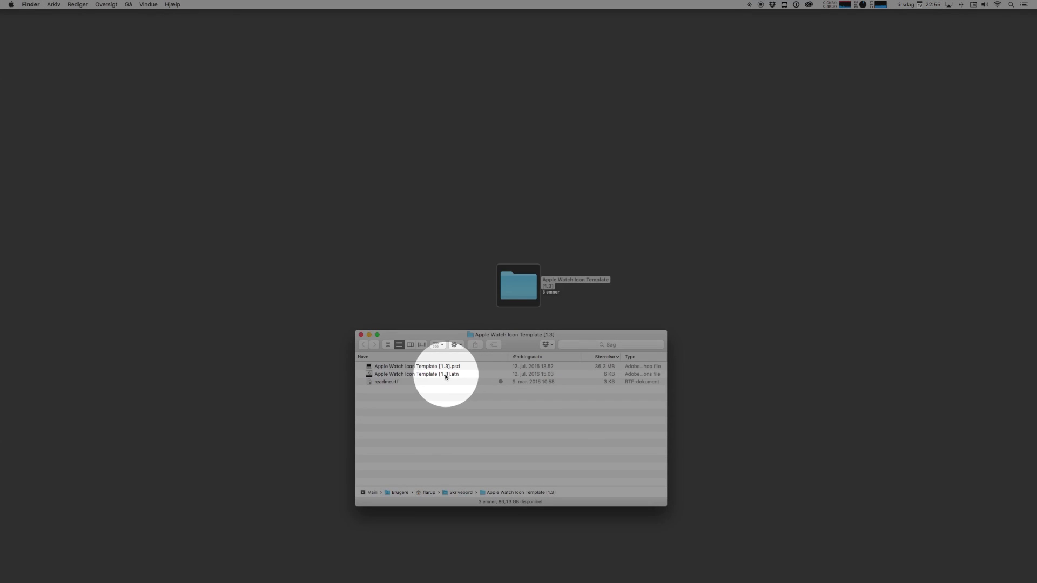
double_click(441, 374)
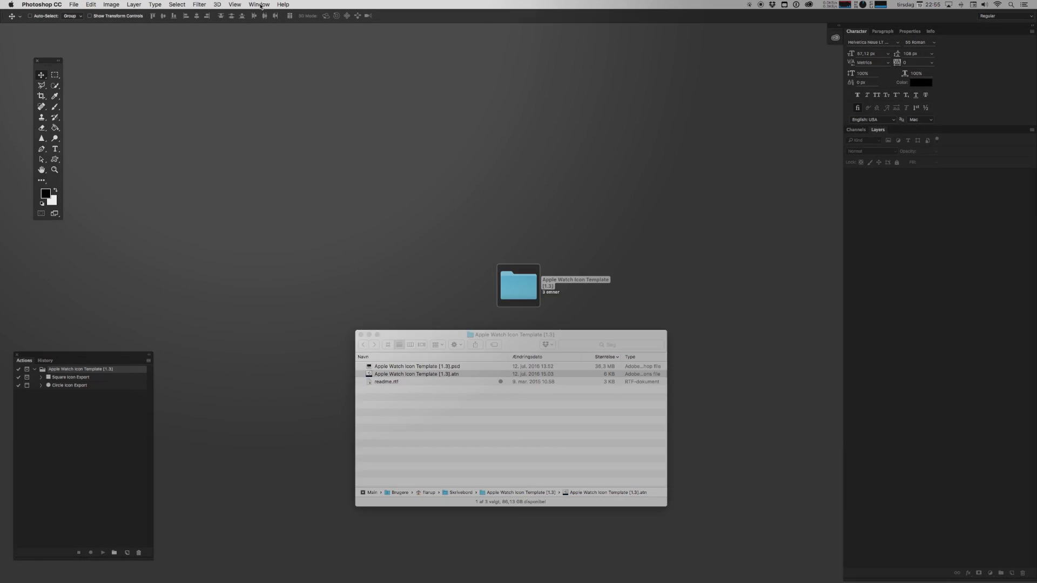
left_click(259, 4)
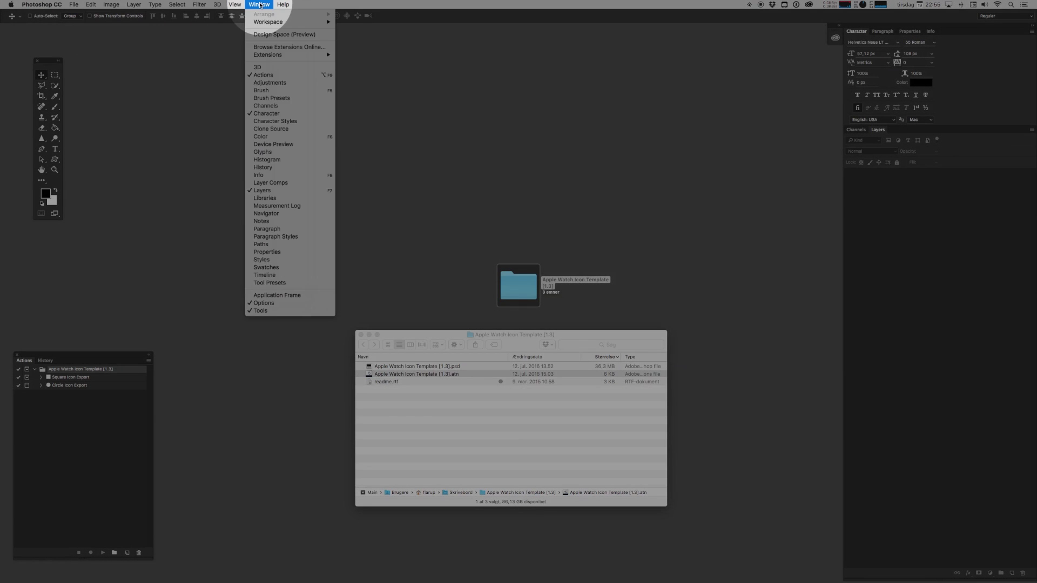
left_click(268, 76)
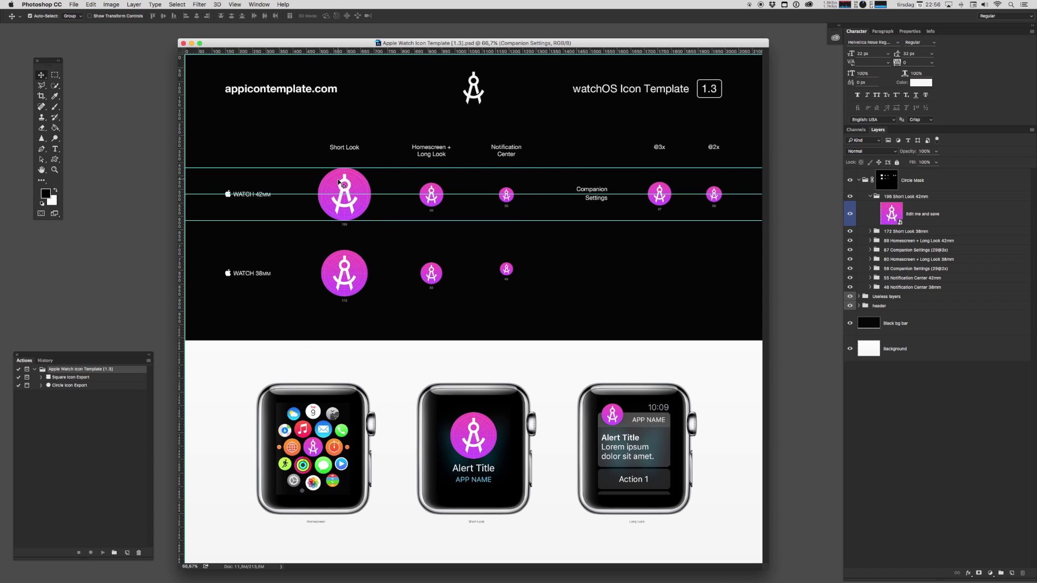
Hide the guides and open the 'Edit me and save' icon smart object via Edit Contents
key("ctrl+semicolon")
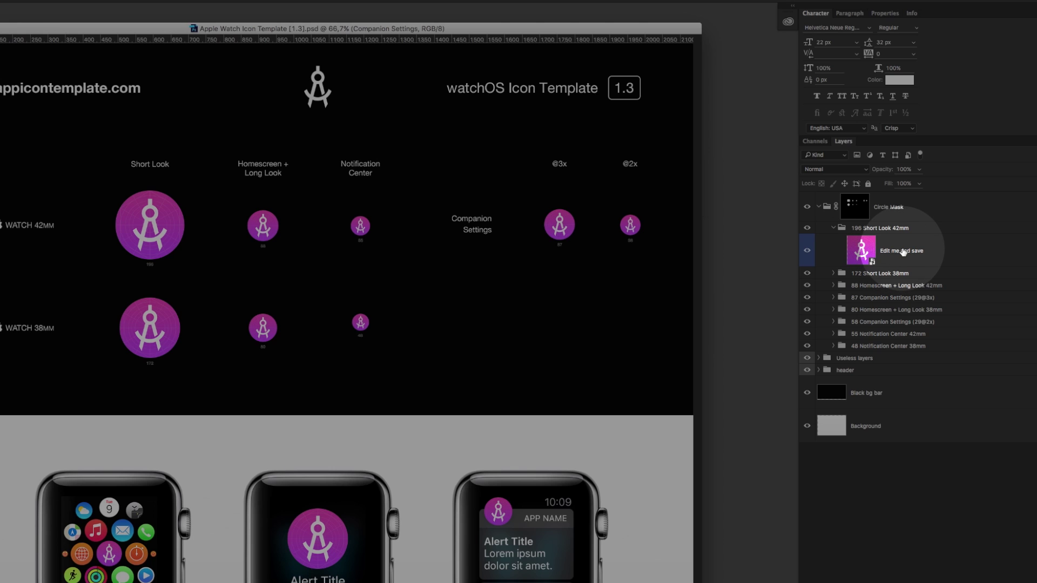
left_click(901, 254)
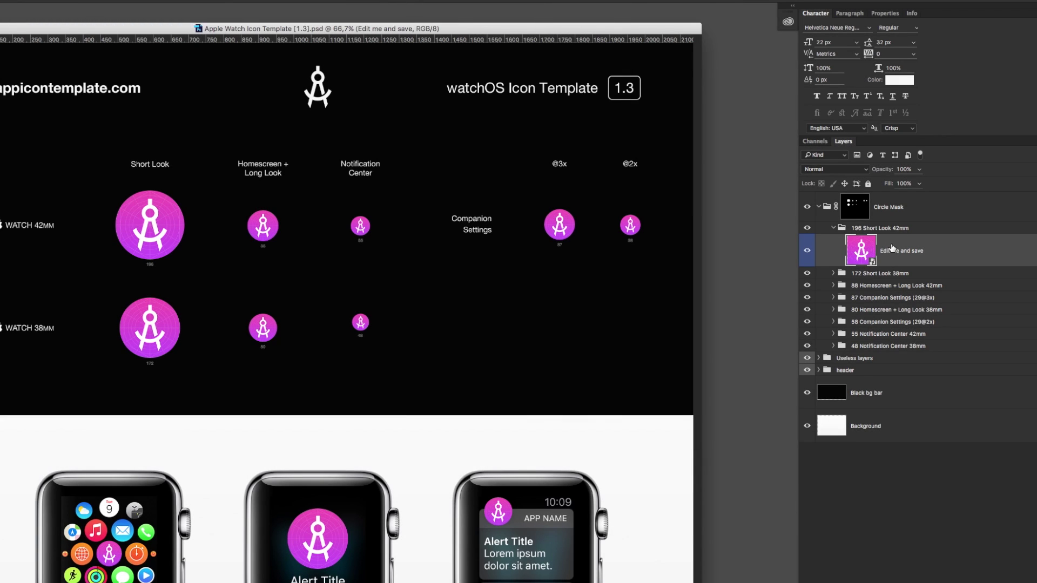
right_click(893, 249)
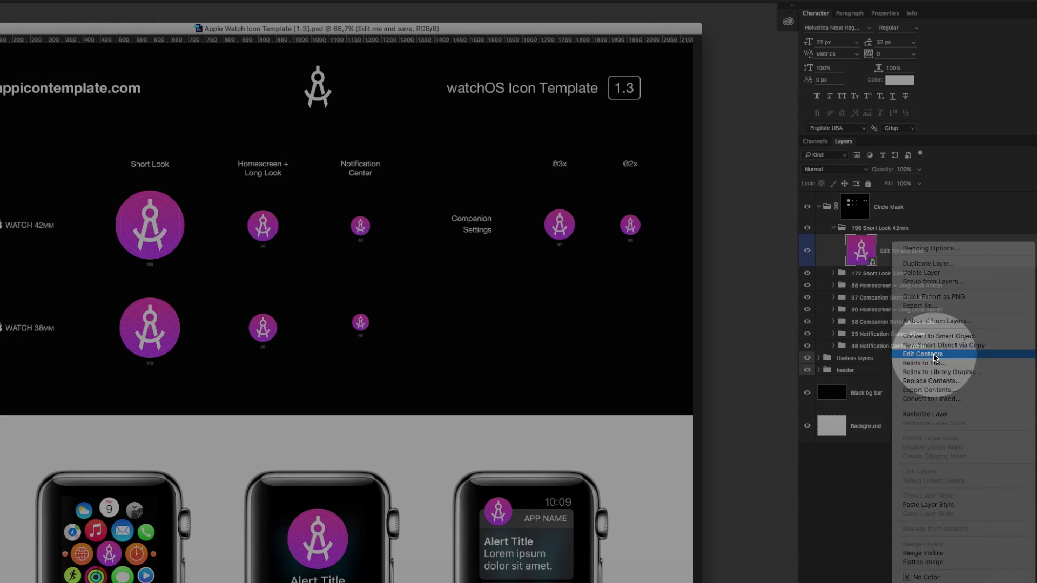
left_click(936, 357)
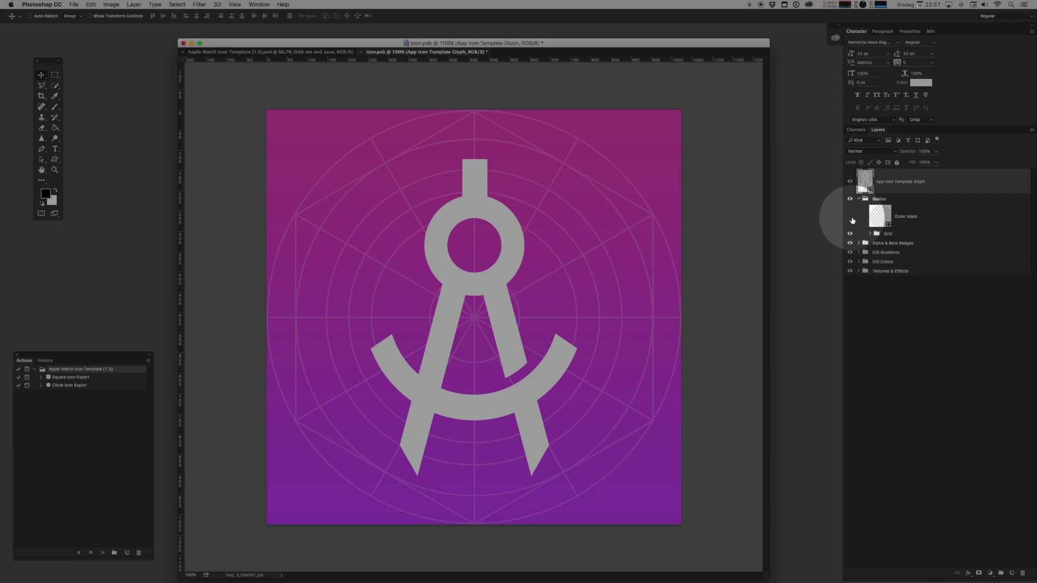
Preview the Outer Mask on and off, then collapse and hide the Grid group
left_click(850, 217)
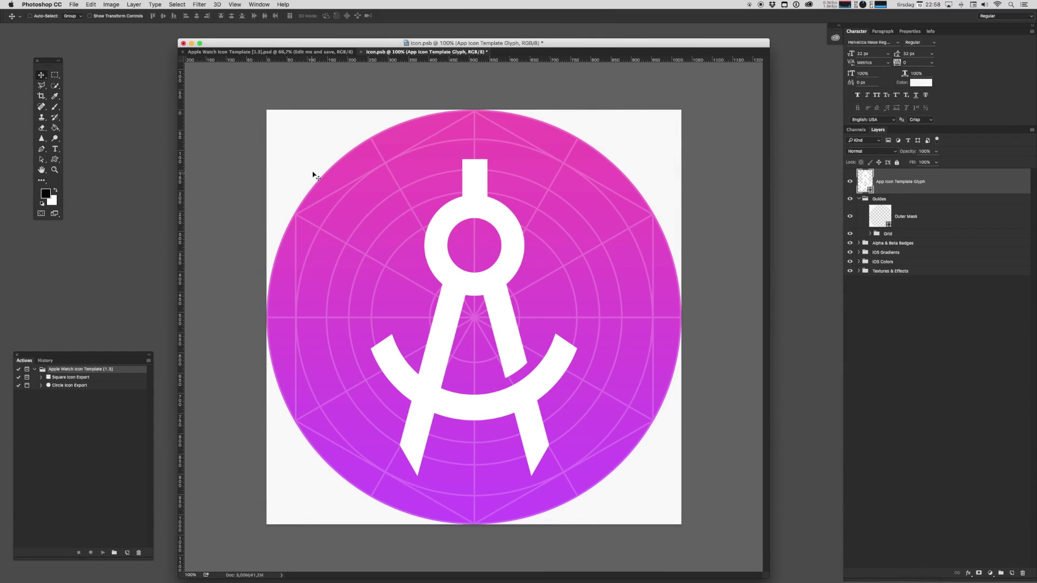
left_click(851, 216)
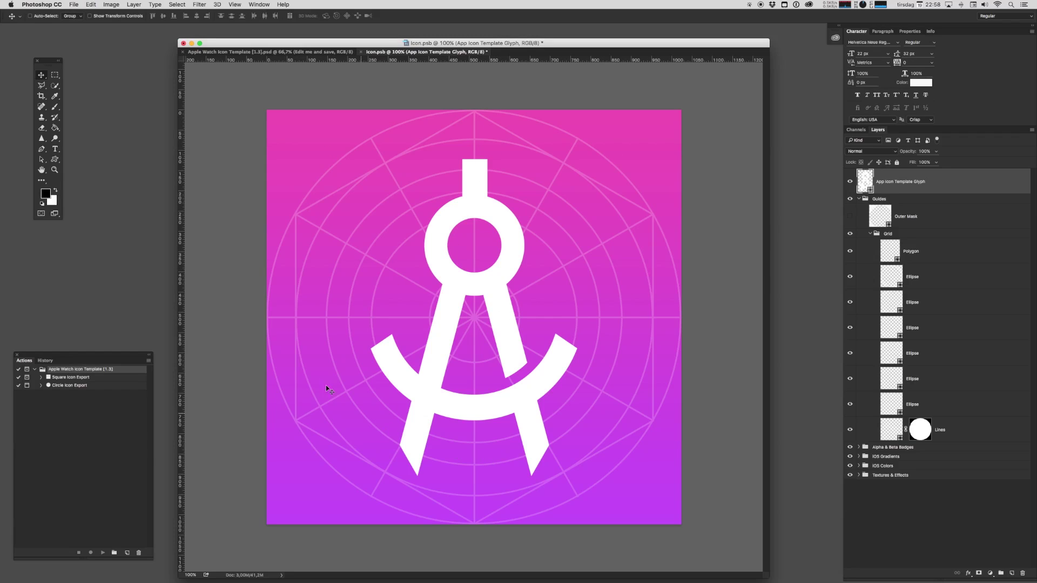
left_click(883, 236)
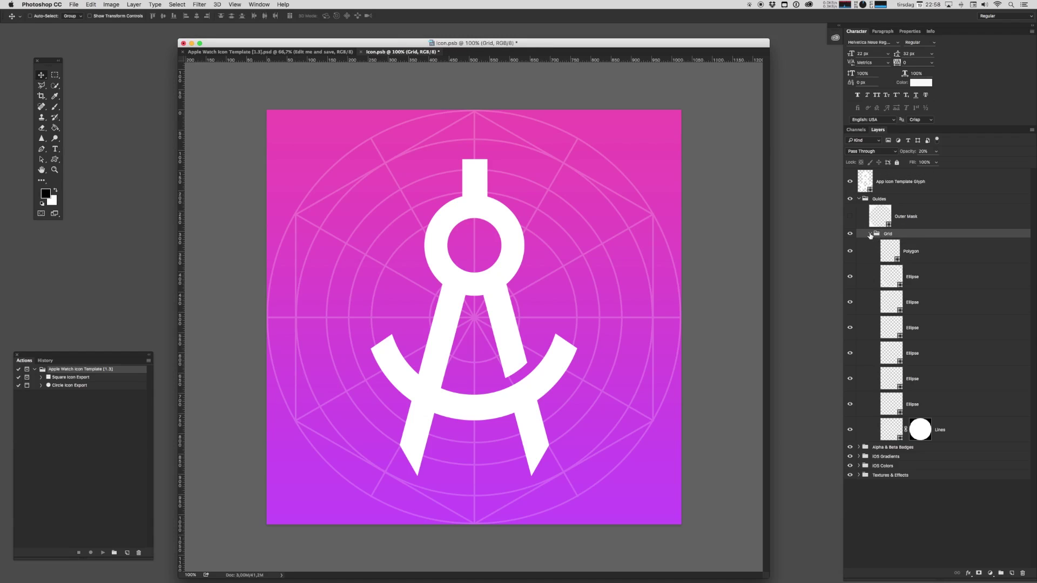
left_click(870, 233)
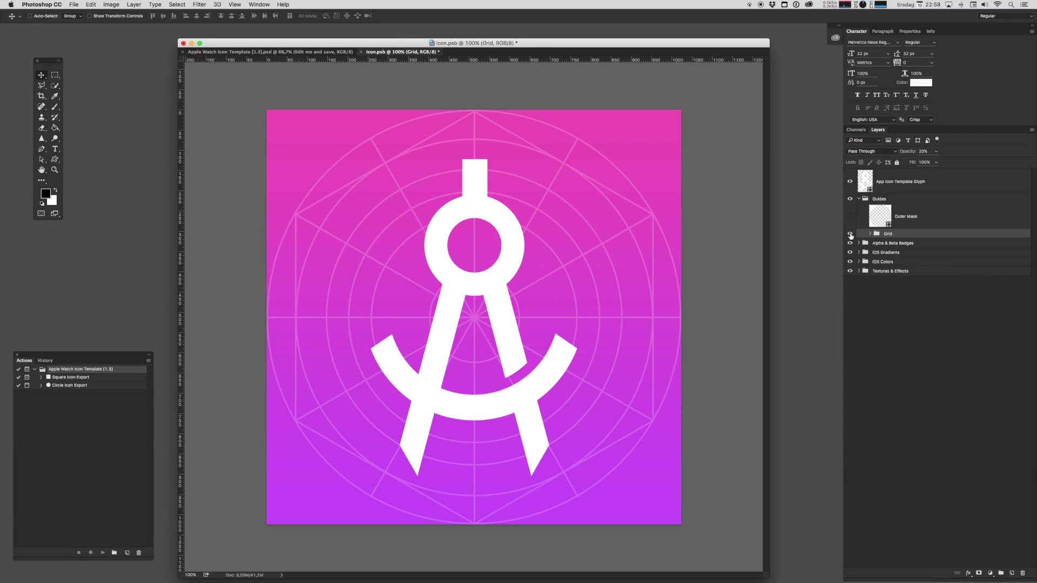
left_click(850, 236)
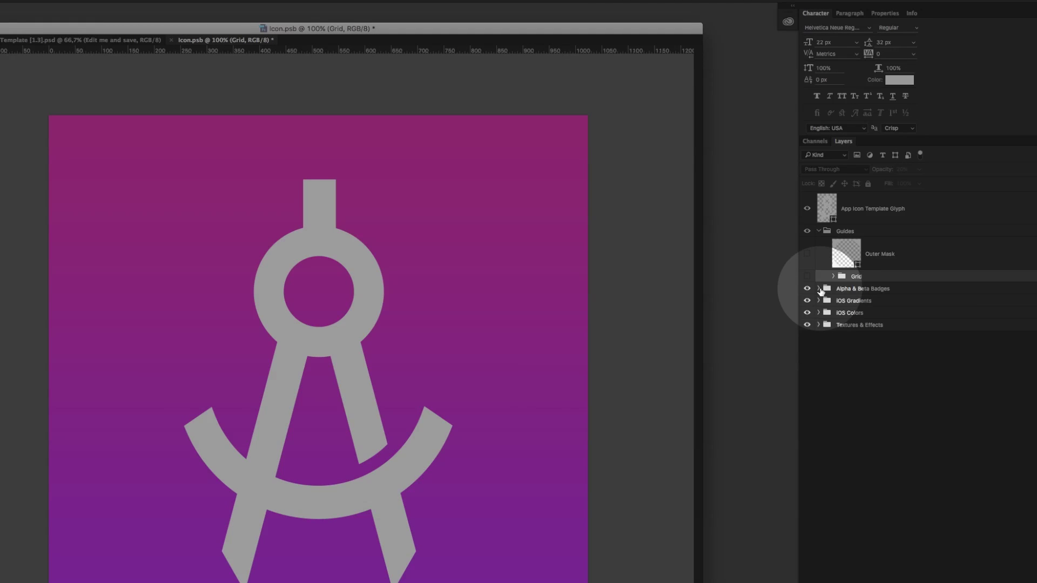
Preview the Beta and Alpha badges on the icon, then hide the whole badges group
left_click(820, 289)
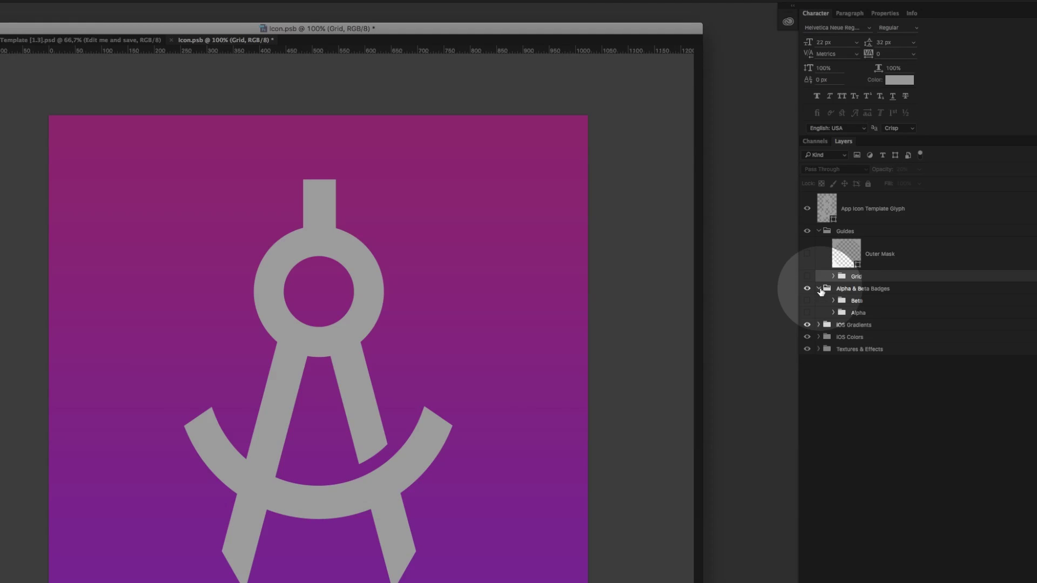
left_click(808, 301)
left_click(807, 300)
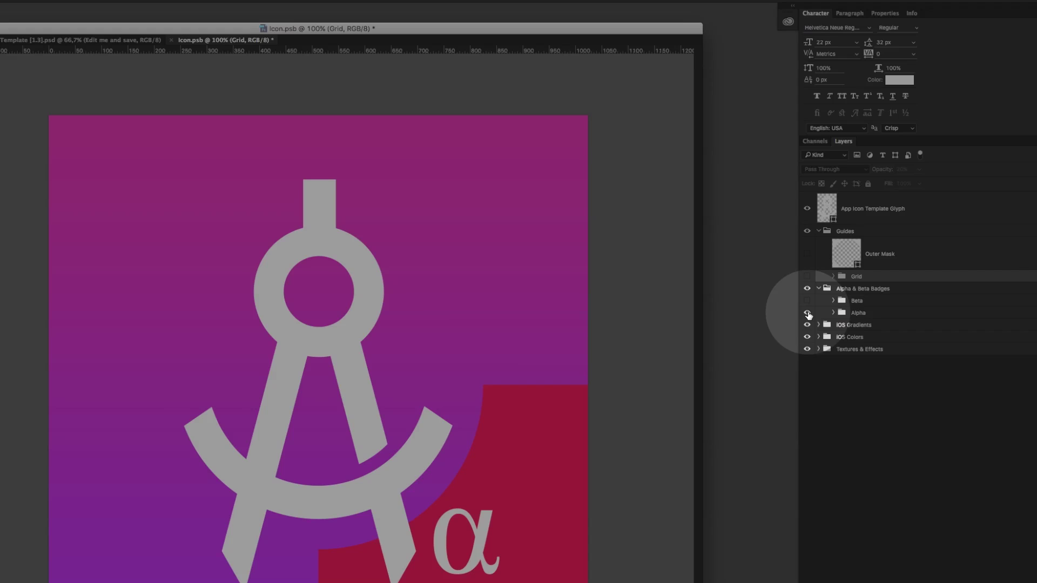
left_click(807, 314)
left_click(819, 289)
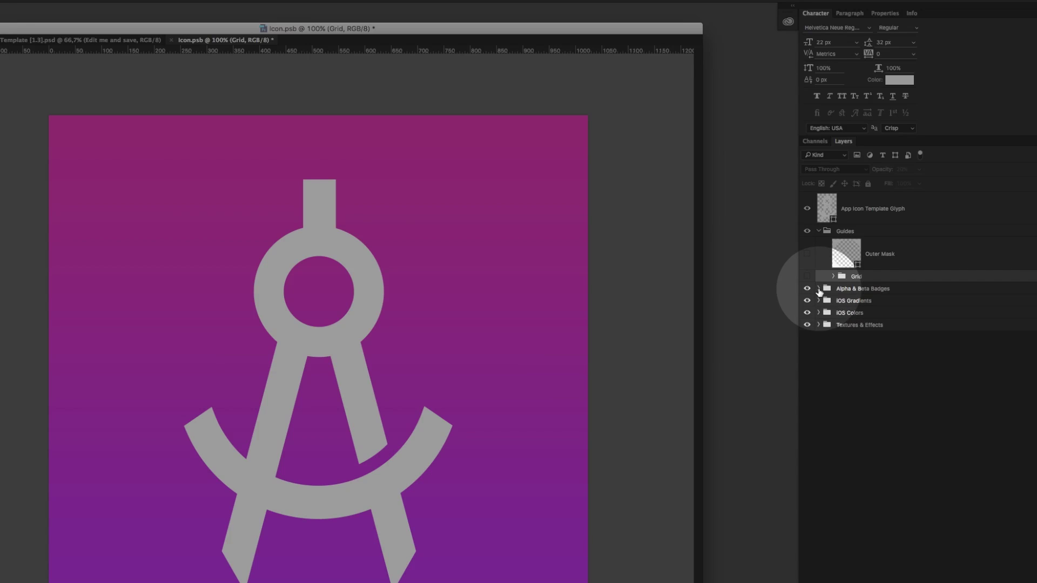
left_click(807, 288)
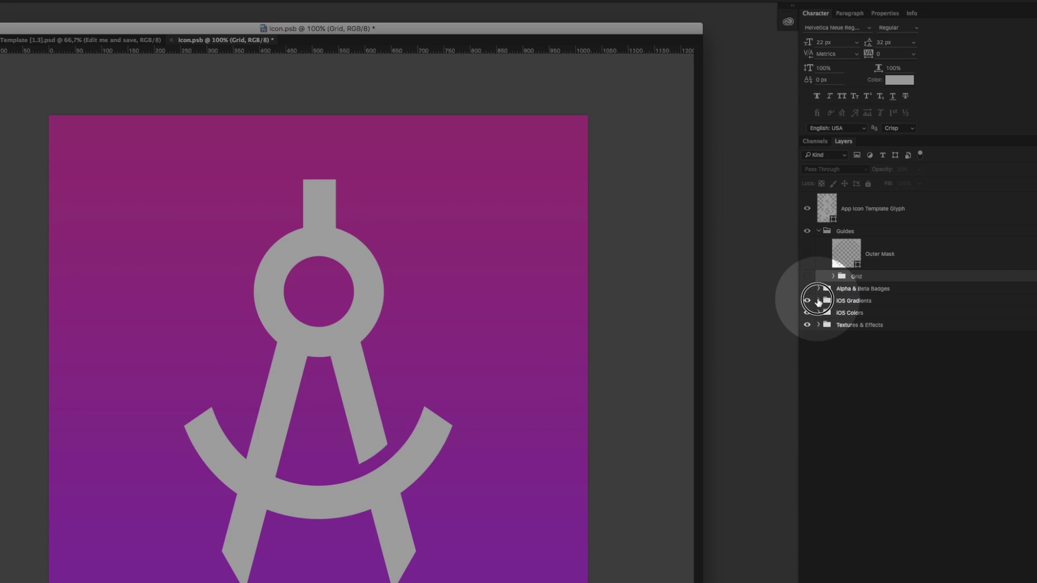
Cycle through Gradient Fills 17 down to 11 as backgrounds, then hide the iOS Gradients group
left_click(819, 301)
left_click(807, 323)
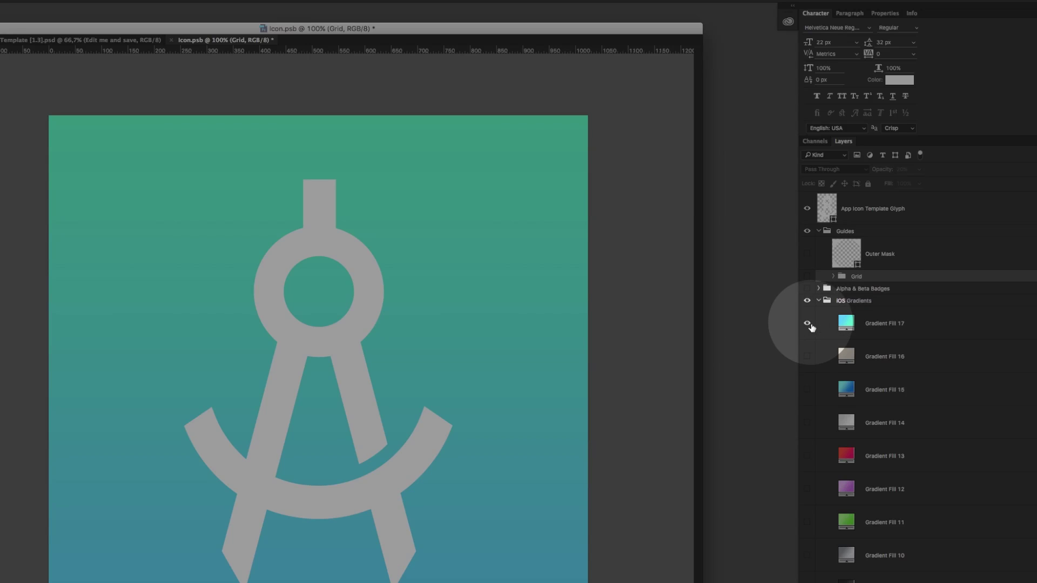
left_click(807, 357)
left_click(807, 323)
left_click(807, 356)
left_click(807, 390)
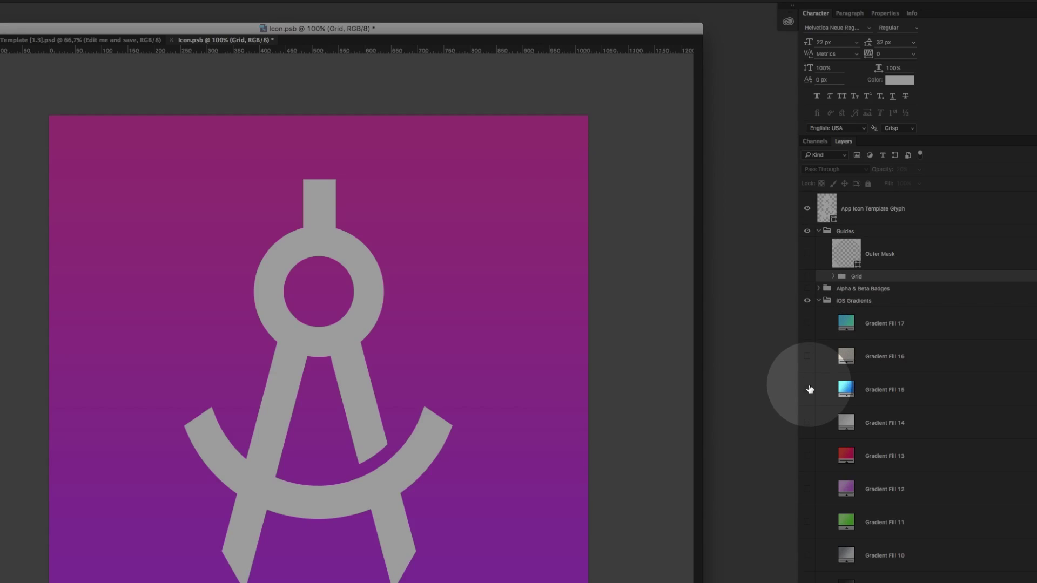
left_click(807, 389)
left_click(807, 423)
left_click(808, 422)
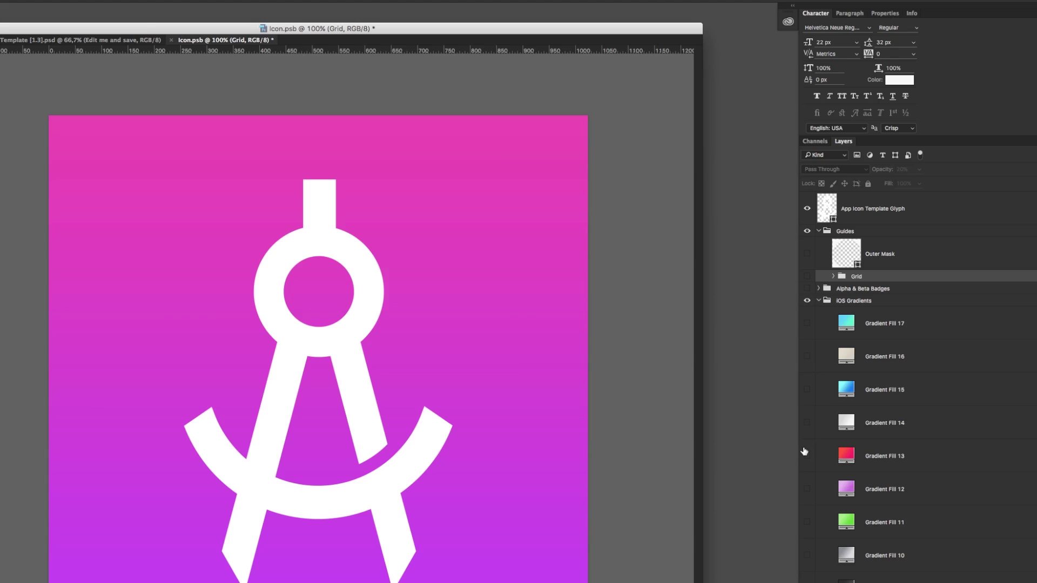
left_click(807, 456)
left_click(807, 490)
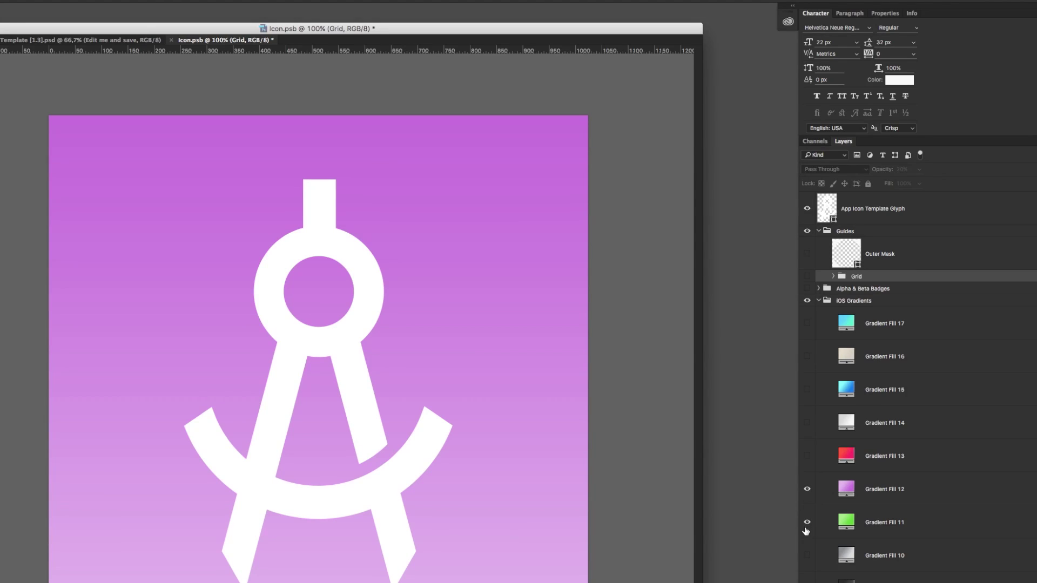
left_click(807, 490)
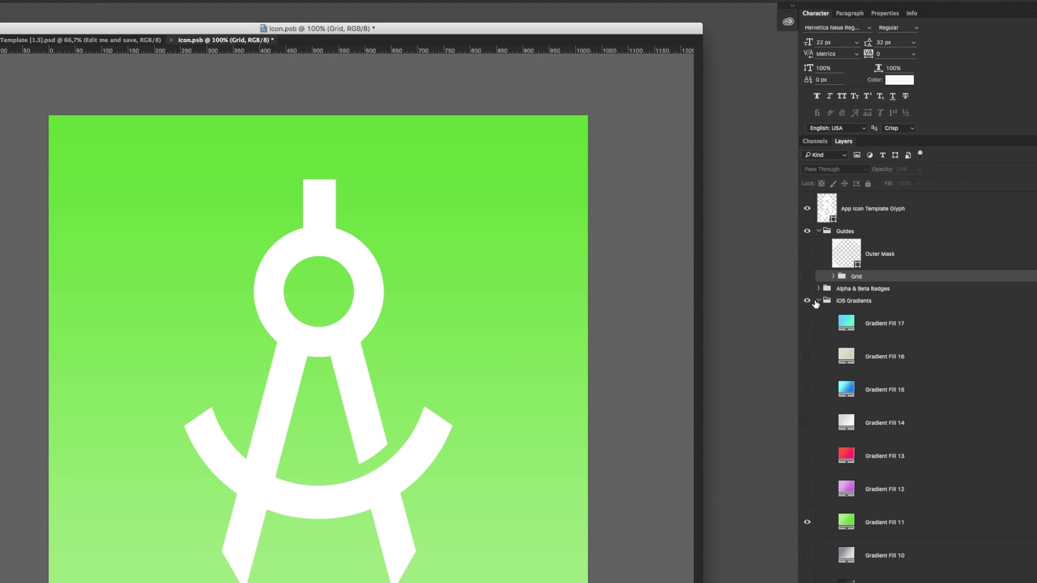
left_click(820, 300)
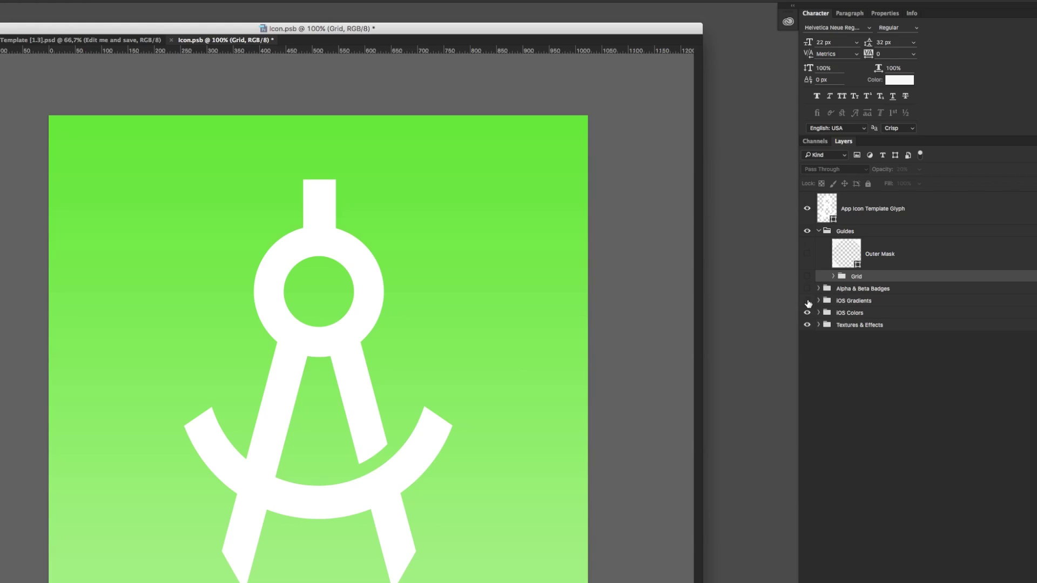
left_click(808, 301)
Hide the purple, dark blue and marine blue iOS Colors, then hide the compass glyph and grid
left_click(819, 313)
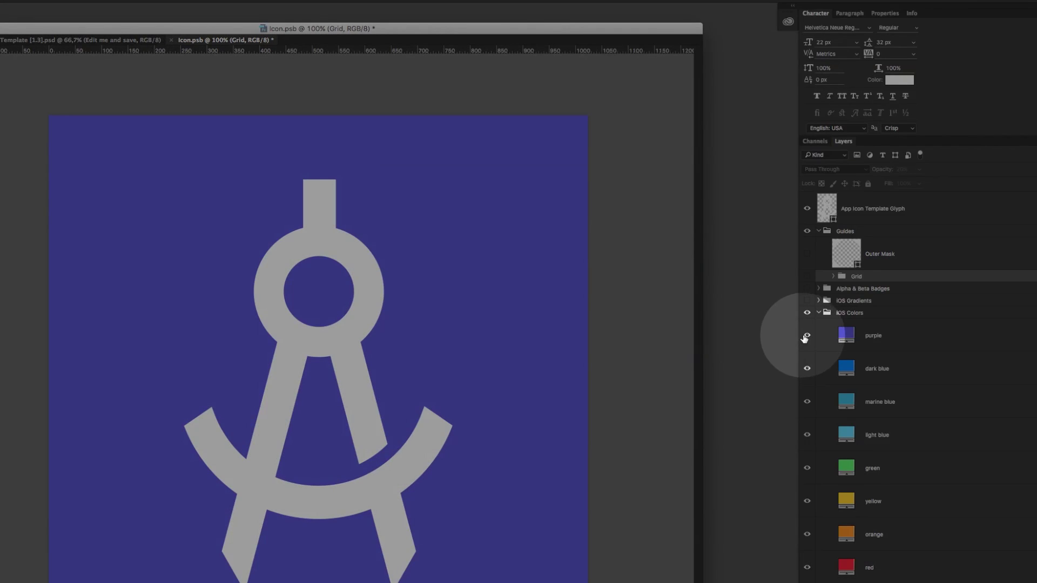
left_click(808, 336)
left_click(807, 369)
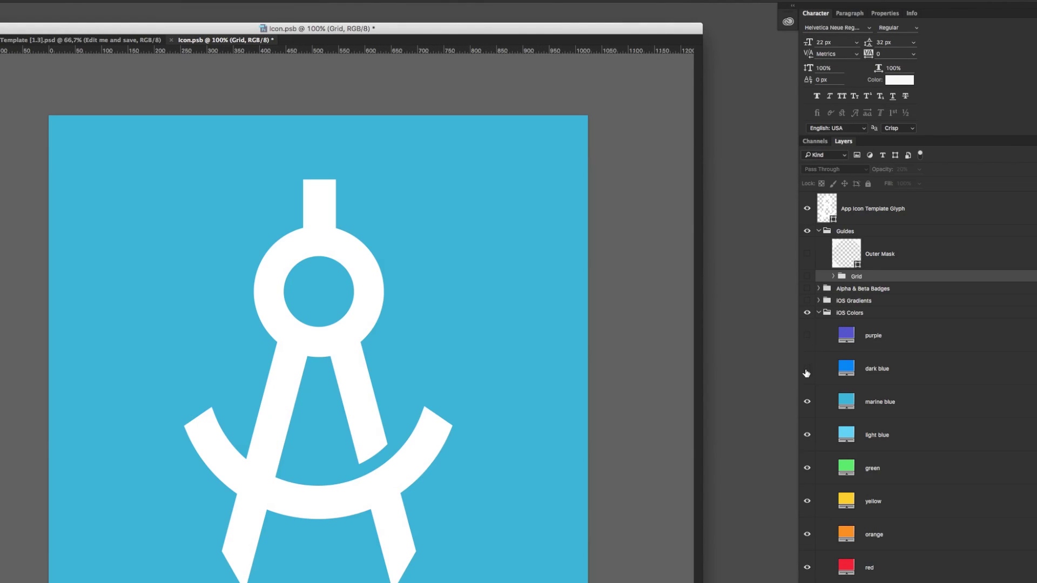
left_click(807, 402)
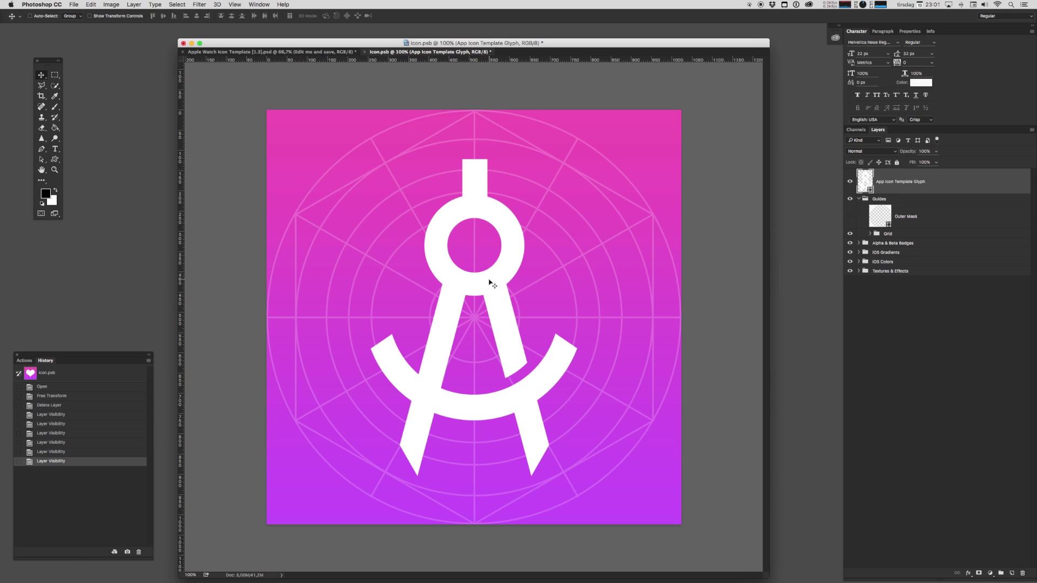
left_click(850, 181)
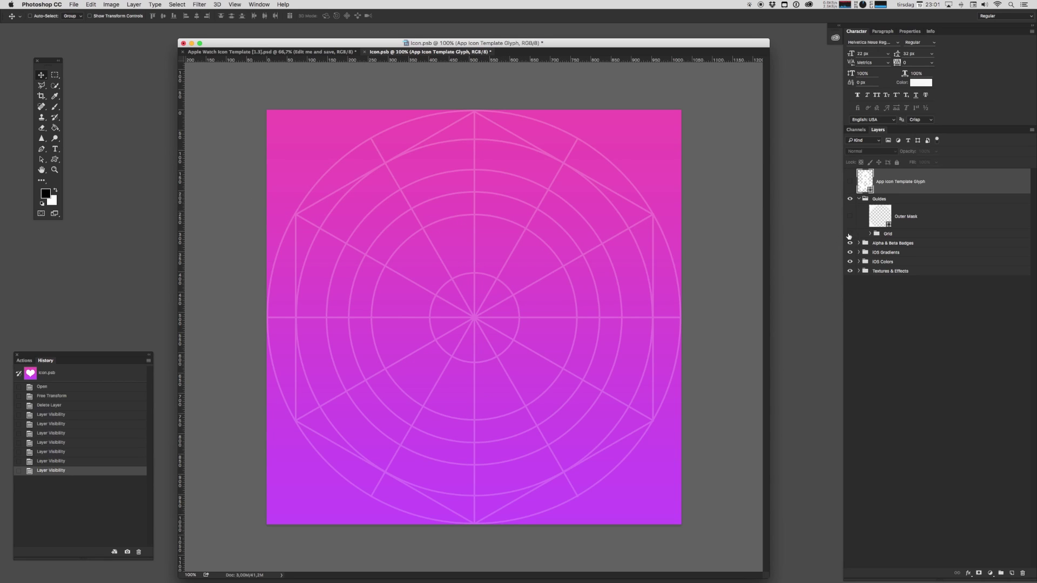
left_click(849, 235)
Draw a large white heart custom shape over the gradient and drop it slightly lower
left_click_drag(55, 160, 111, 197)
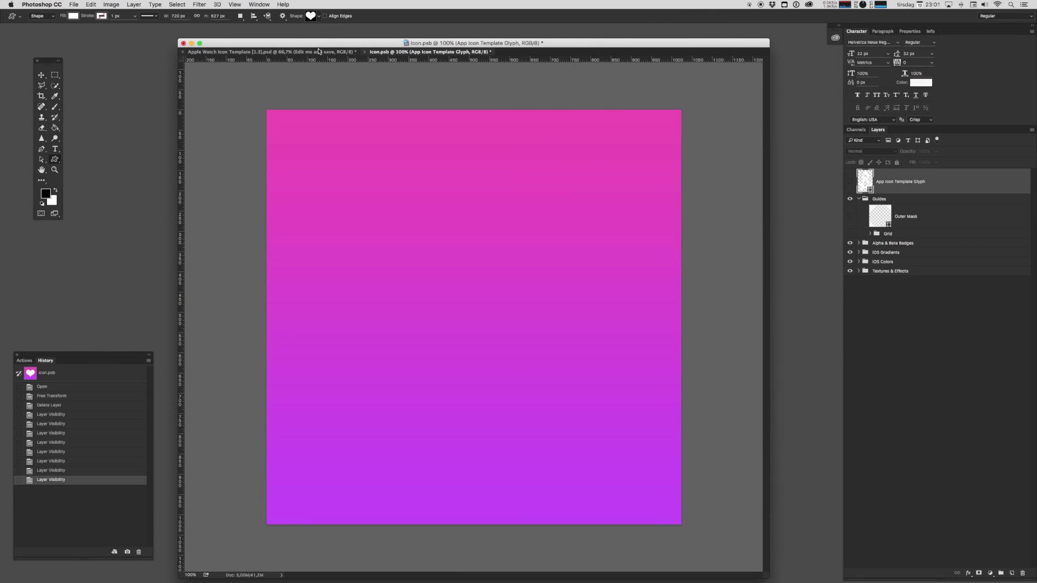
left_click(315, 172)
left_click_drag(315, 171, 634, 450)
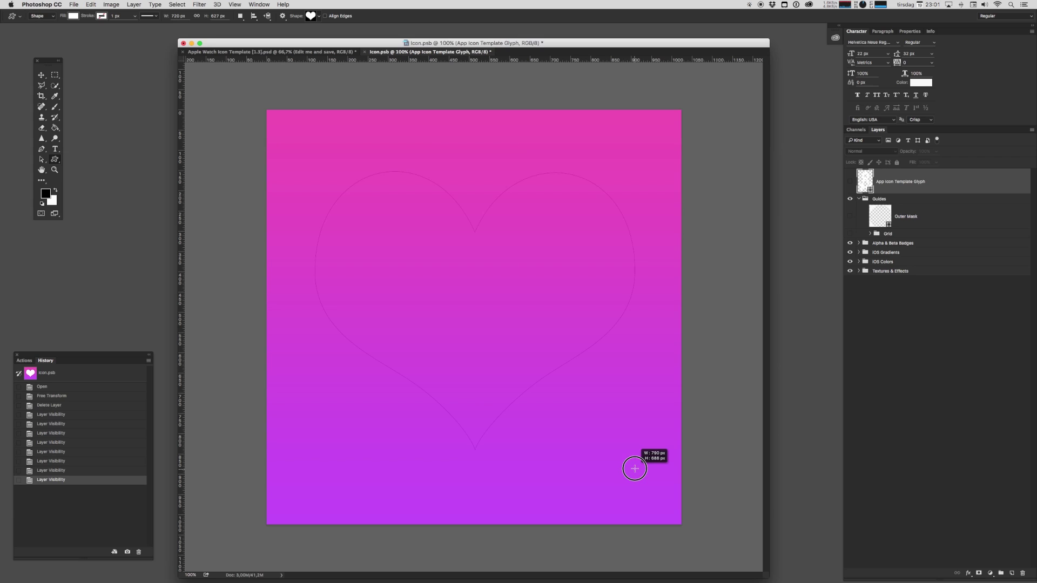
left_click_drag(498, 287, 505, 313)
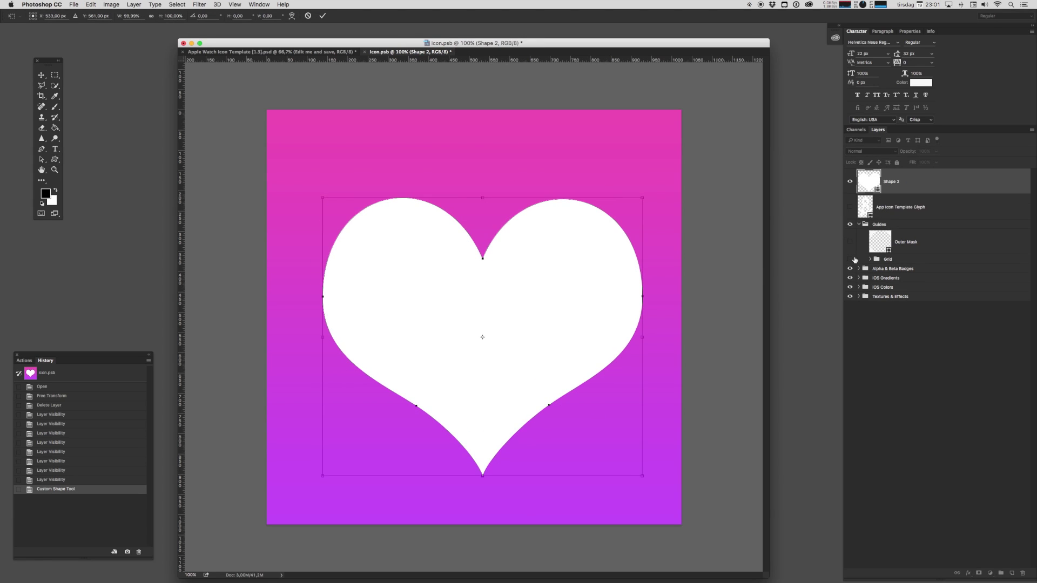
key("Return")
Show the grid, Free Transform the heart to centre it, then hide the grid and guides
left_click(850, 259)
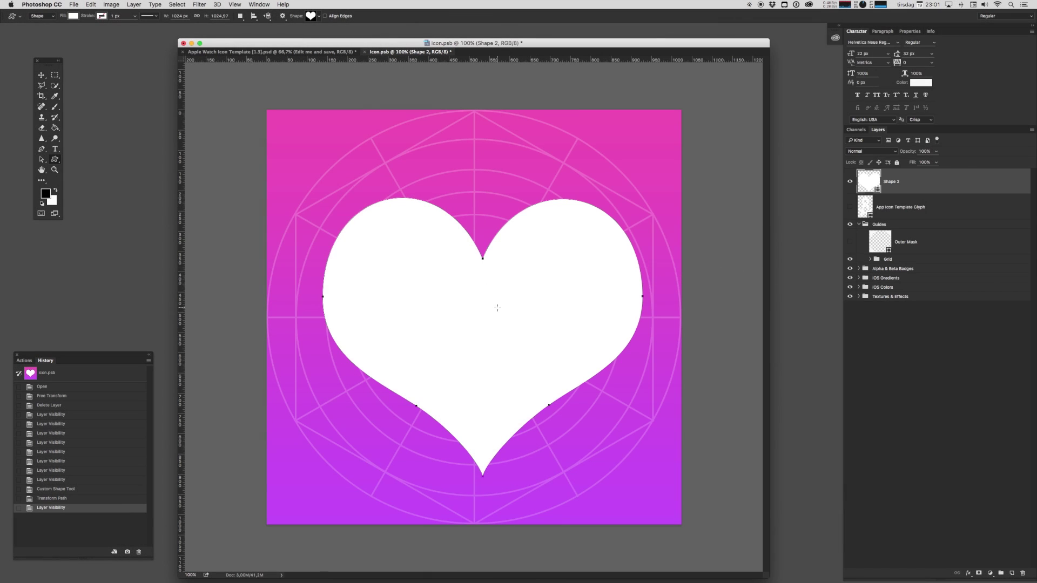
key("ctrl+t")
left_click_drag(508, 294, 498, 302)
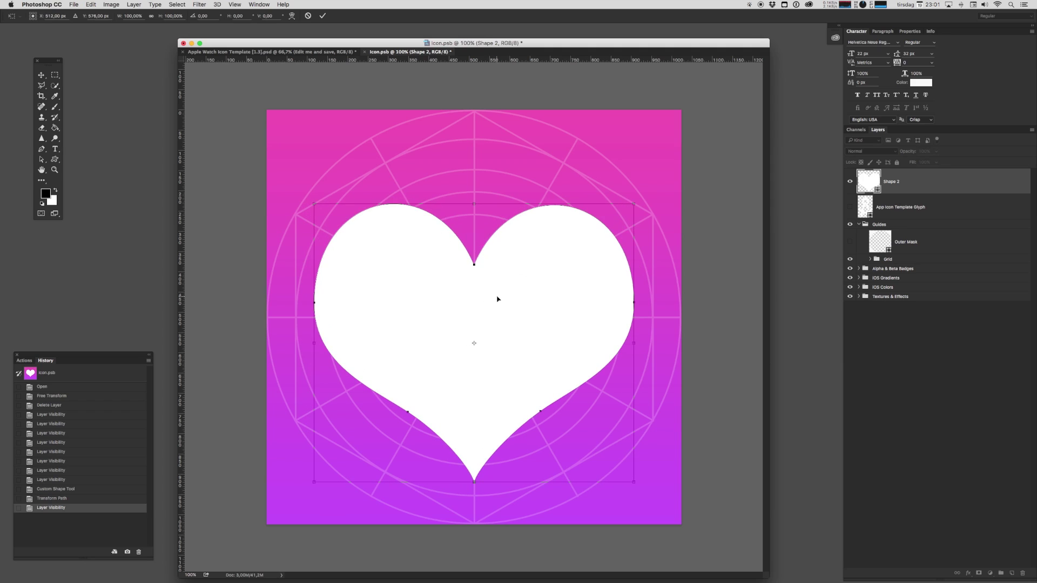
key("ctrl+semicolon")
key("Up")
key("Up")
key("Up")
key("Return")
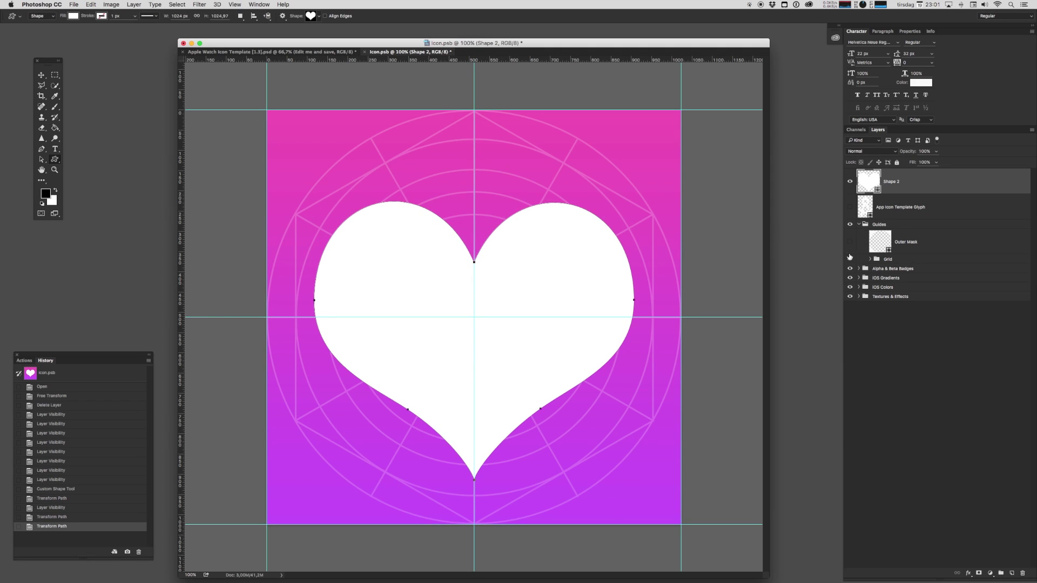
left_click(850, 259)
key("v")
key("ctrl+semicolon")
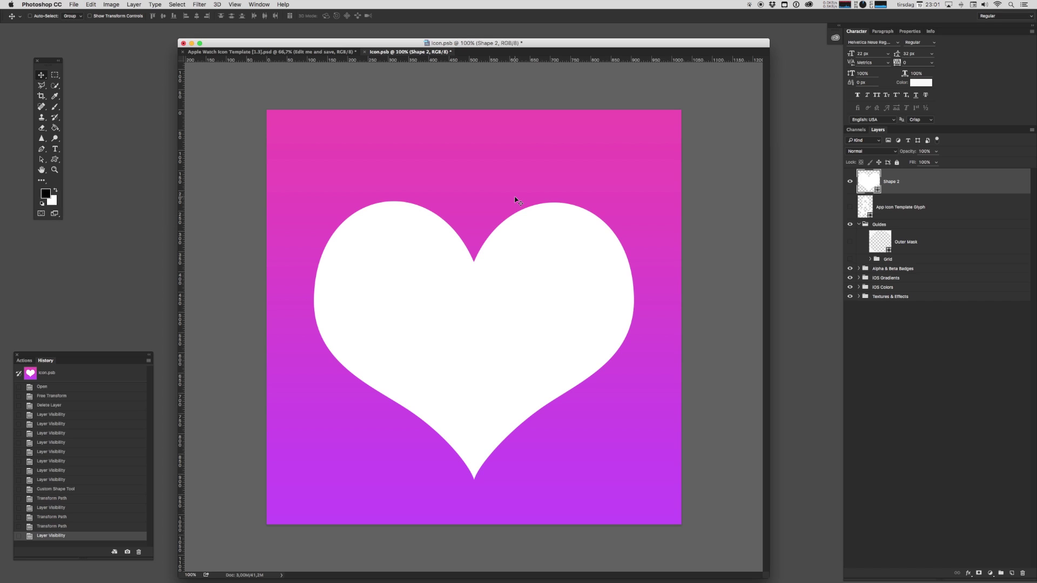
Save icon.psb and close it so the template updates with the heart icons
key("ctrl+s")
key("super+w")
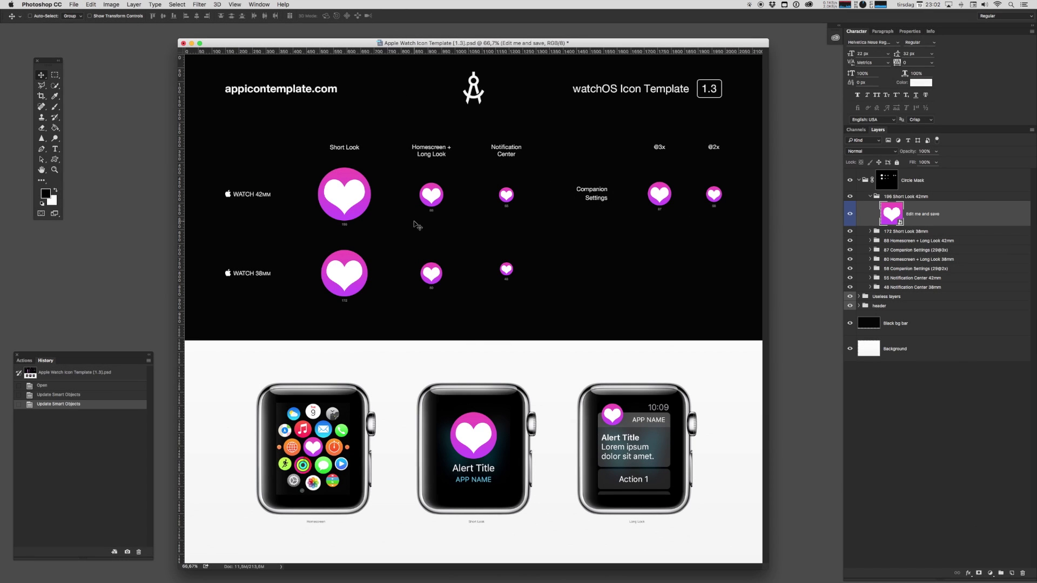
Expand the template action set and select the Square Icon Export action
left_click(26, 360)
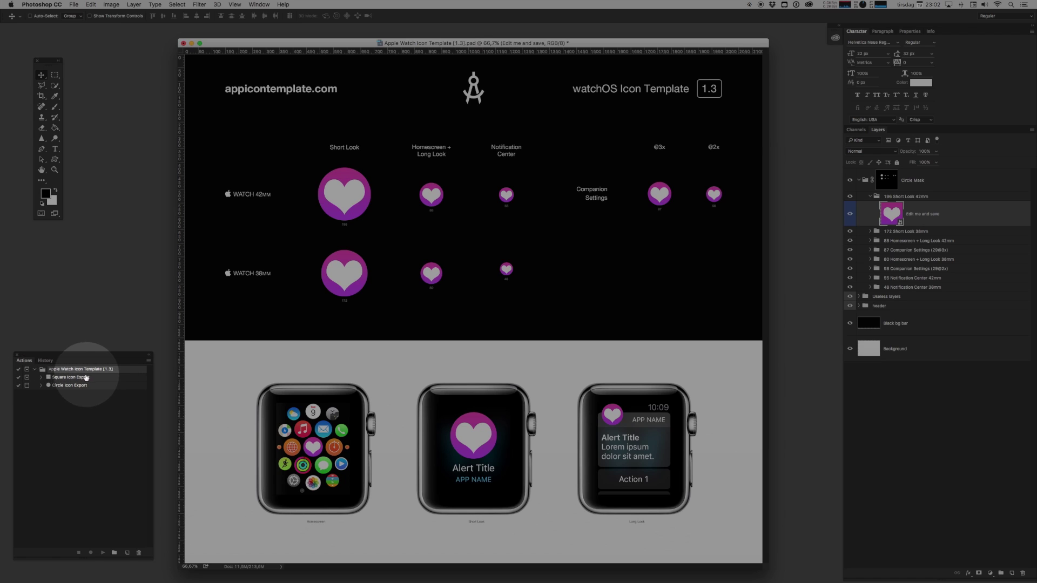
left_click(56, 379)
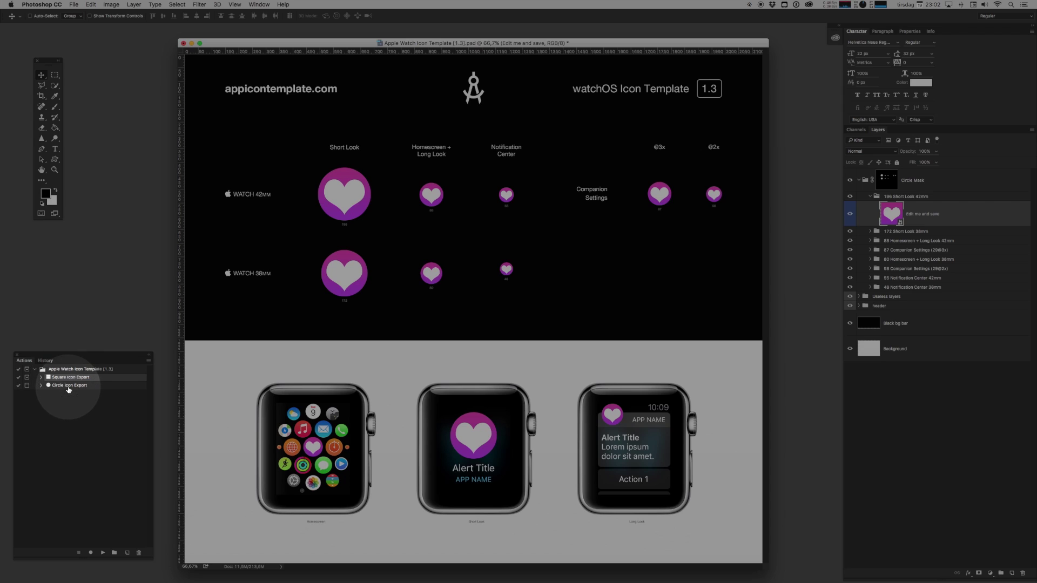
left_click(68, 388)
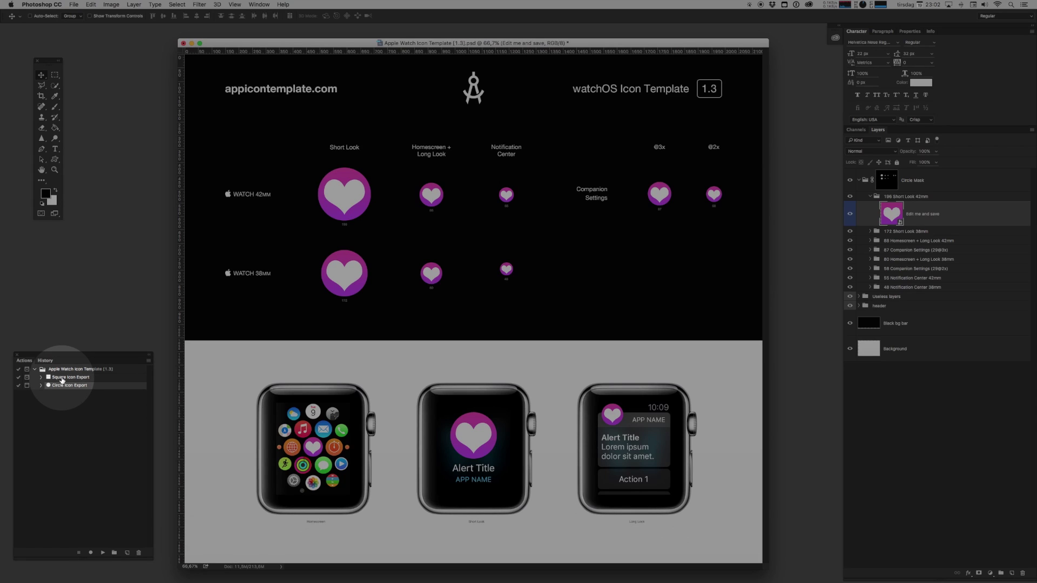
left_click(65, 378)
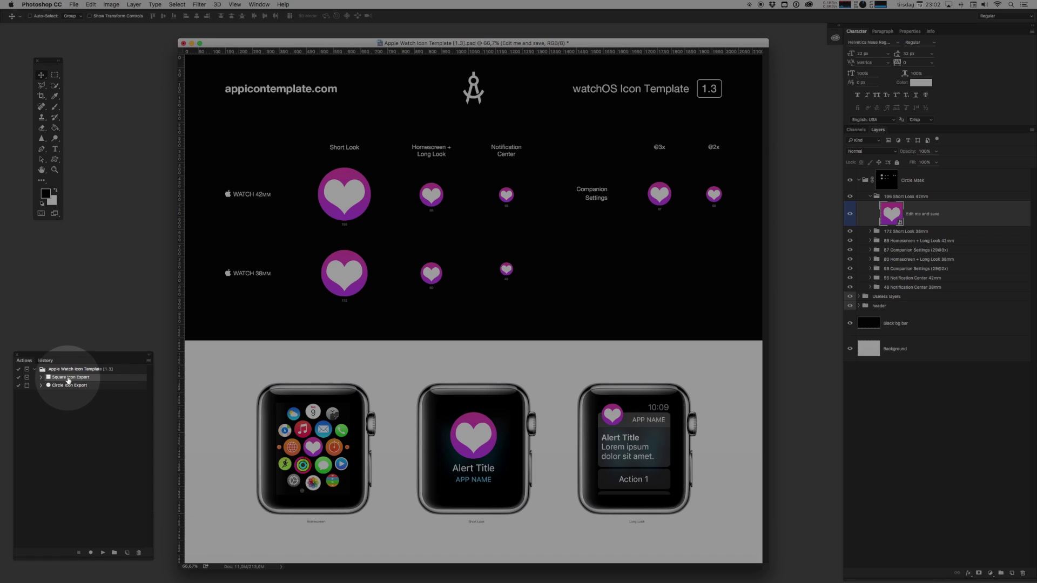
Run the Square Icon Export action, save the output, and switch to the desktop
left_click(103, 553)
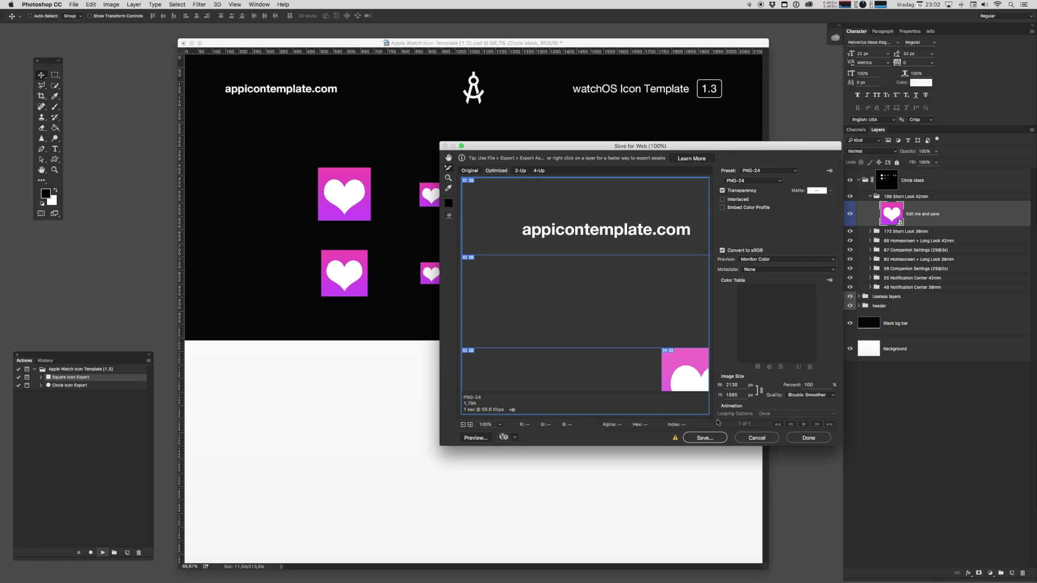
left_click(704, 437)
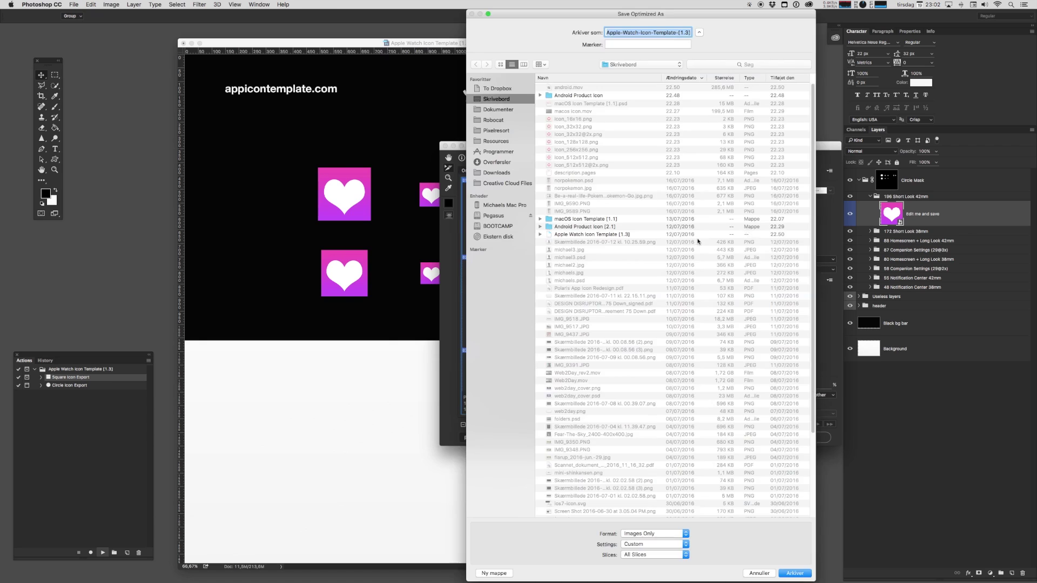
key("Return")
left_click(792, 175)
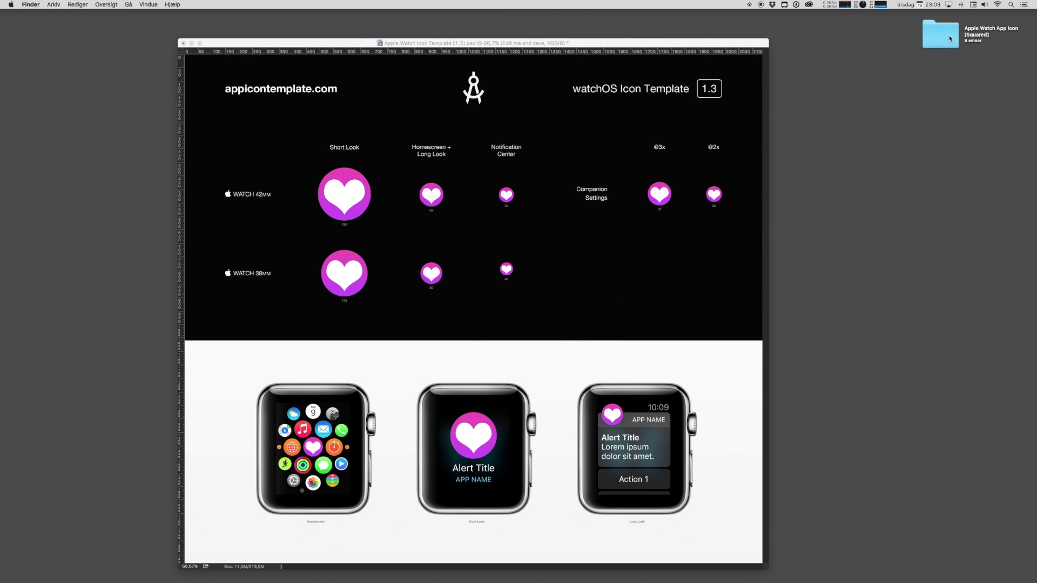
Quick Look the exported squared PNGs from 196x196 downward, then return to Photoshop
double_click(948, 35)
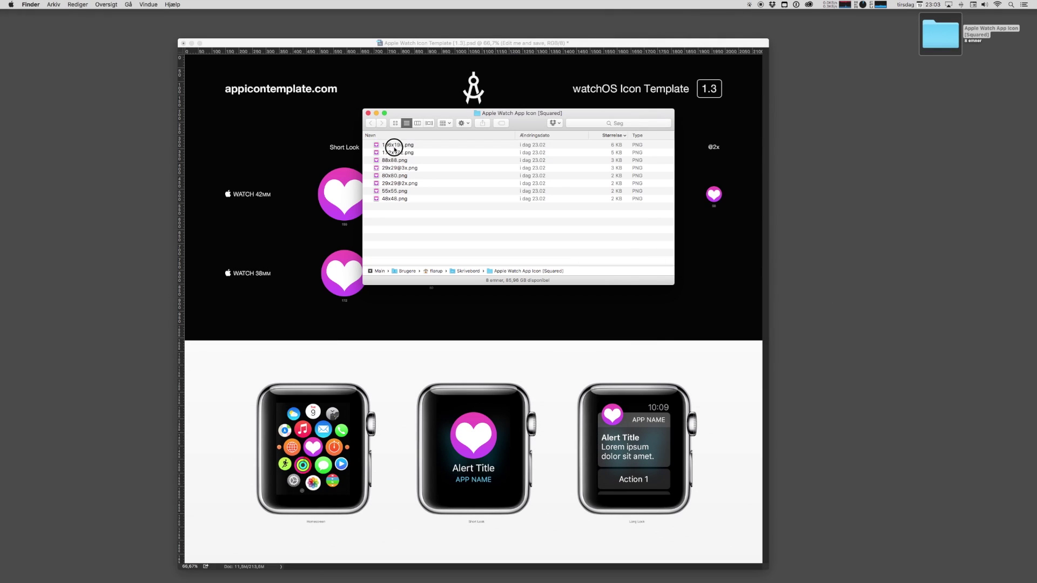
left_click(395, 145)
key("space")
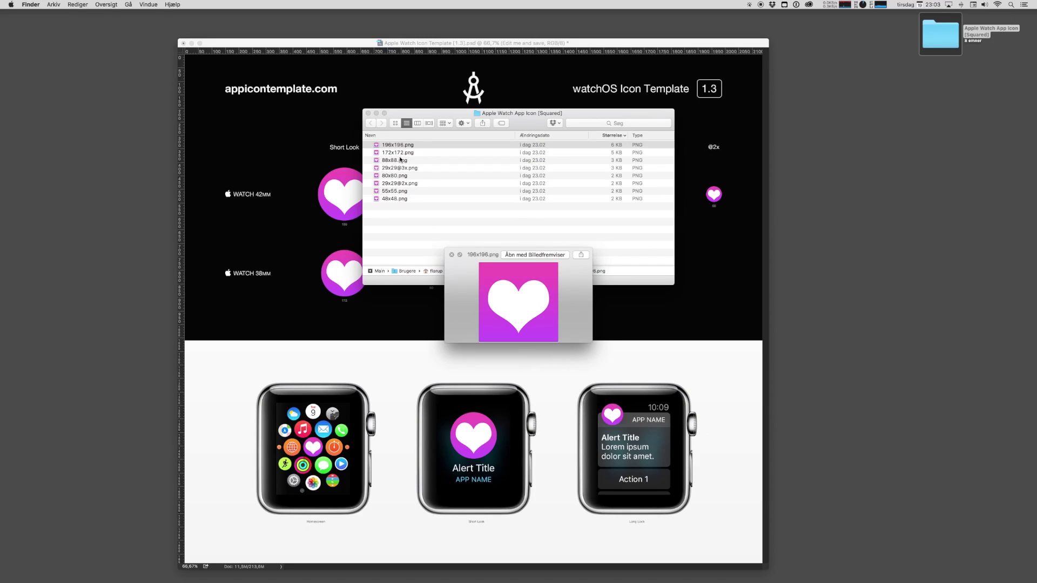
key("Down")
key("Down")
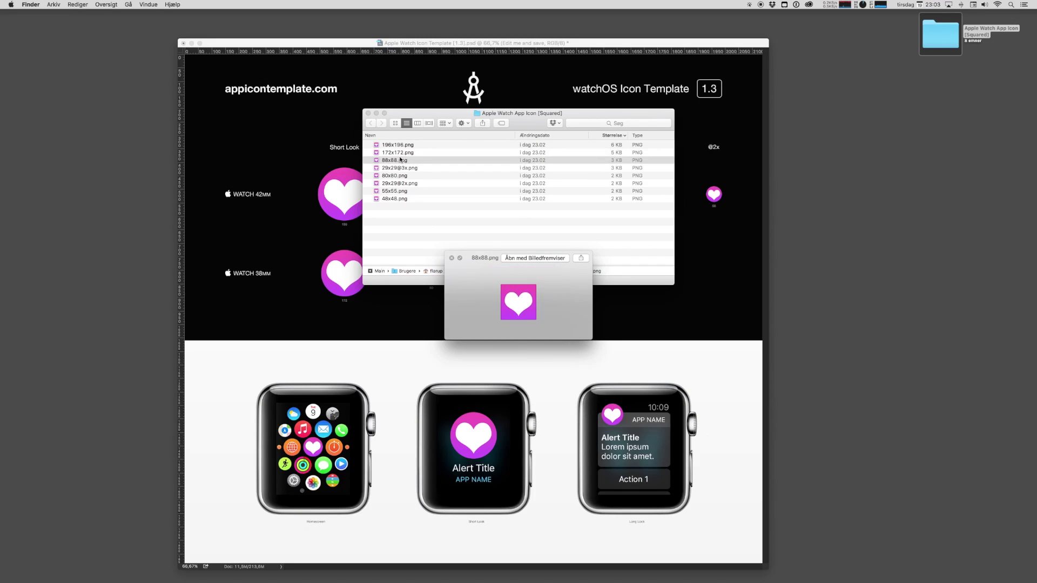
key("Down")
key("Down")
key("space")
key("super+h")
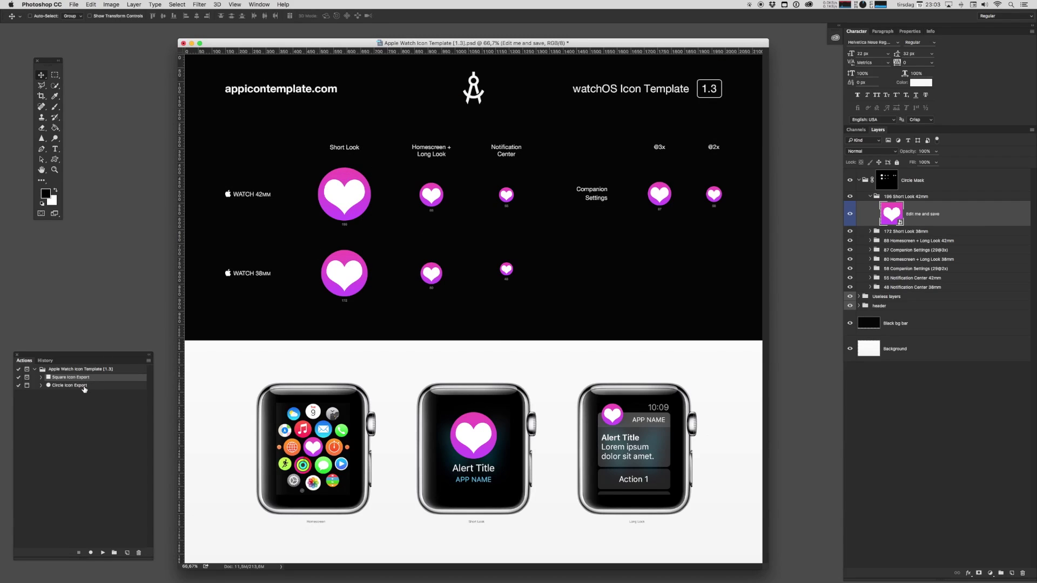
Run the Circle Icon Export action and save the rounded Apple Watch icon PNGs to the desktop
left_click(85, 387)
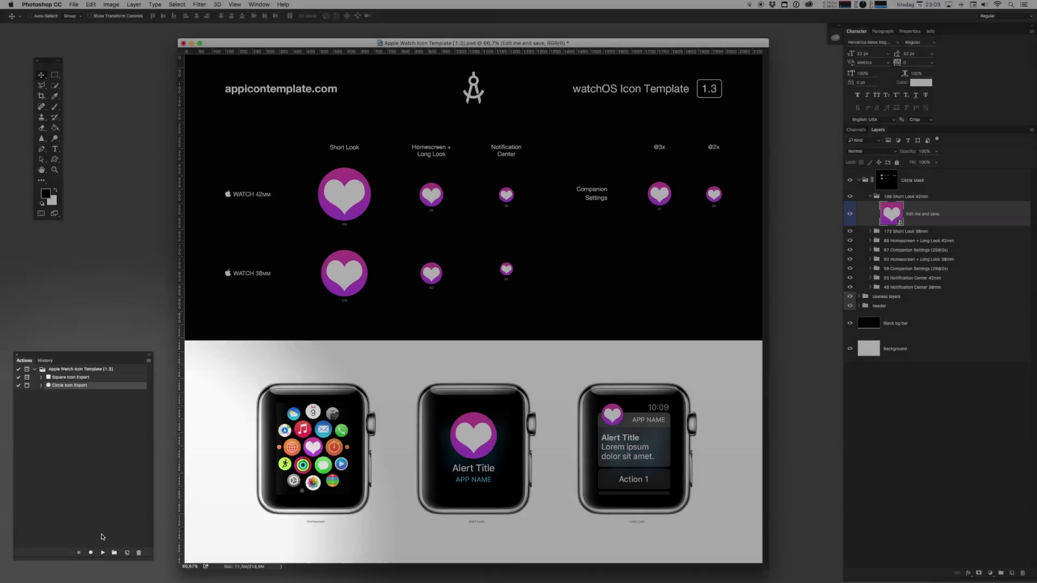
left_click(103, 553)
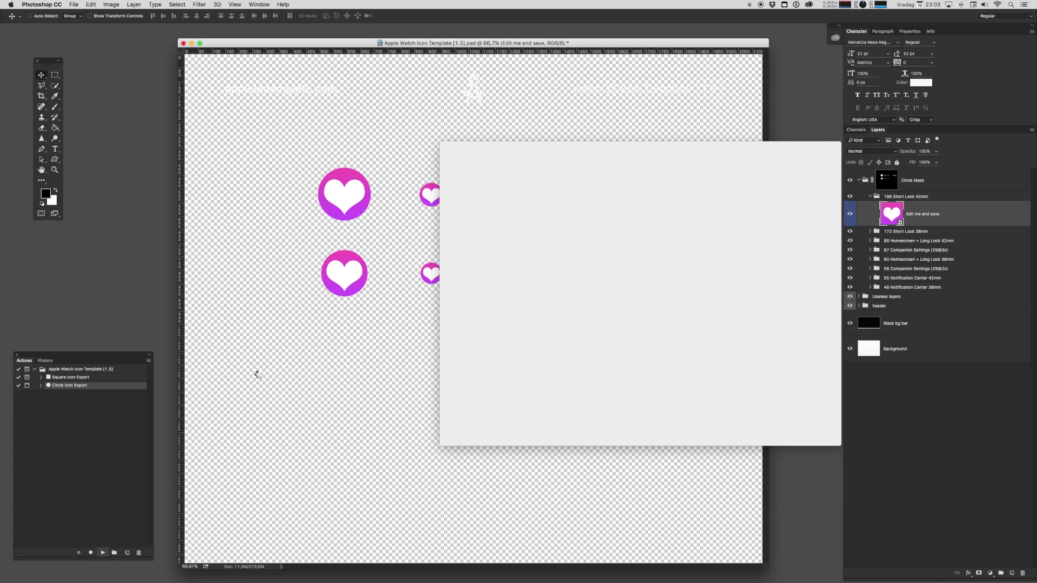
left_click(721, 437)
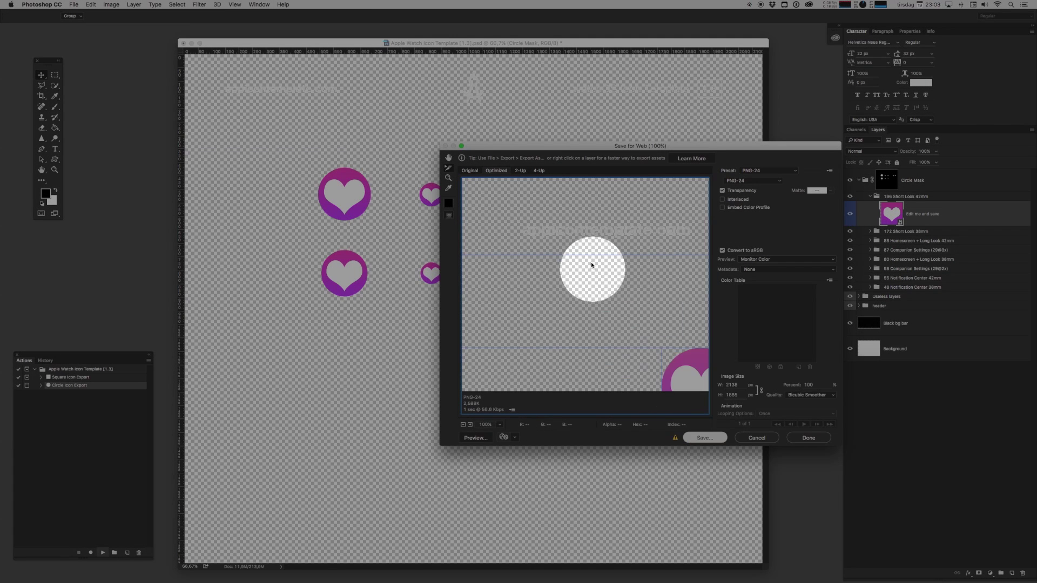
key("Return")
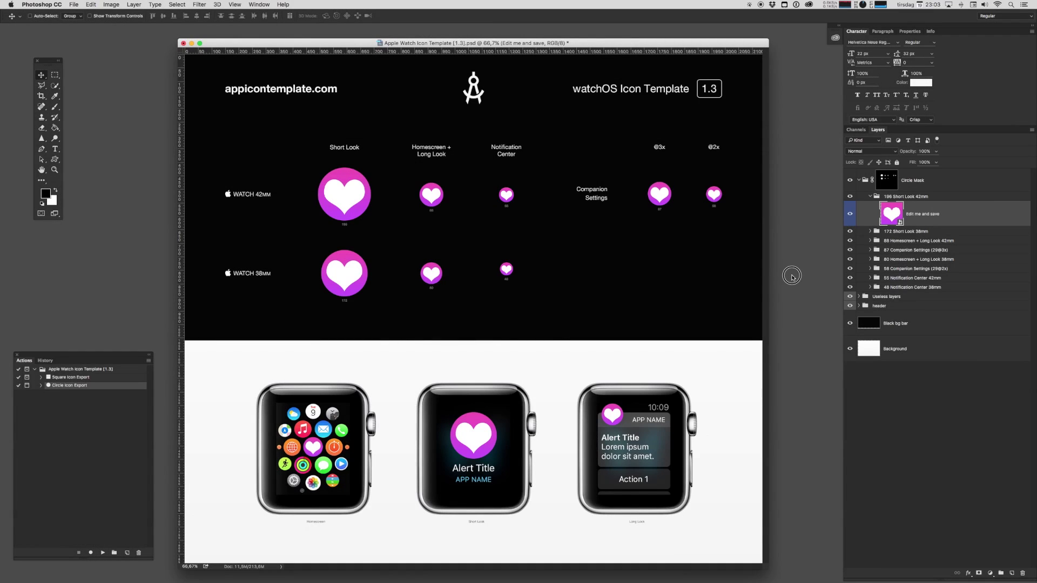
Preview the Rounded folder's circular heart PNGs with Quick Look, then return to Photoshop
left_click(794, 278)
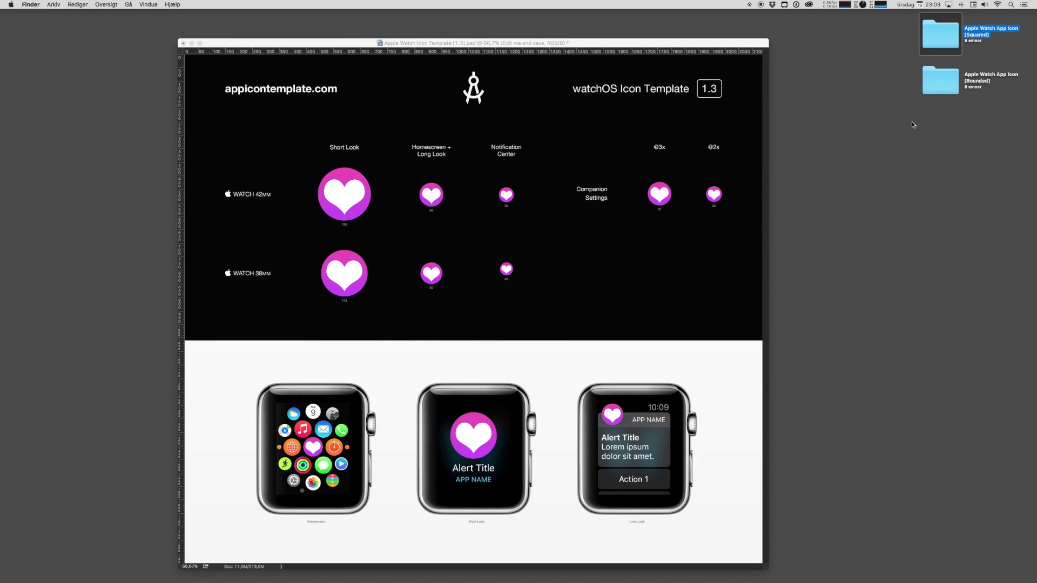
double_click(949, 90)
key("space")
key("Down")
key("Down")
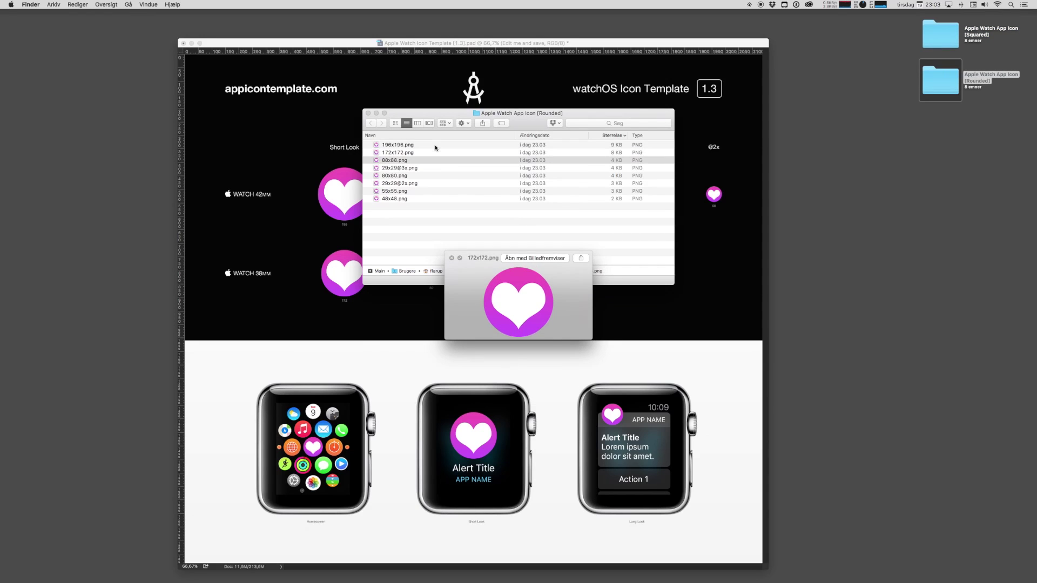
key("Down")
key("Down")
key("Down")
key("Down")
key("Down")
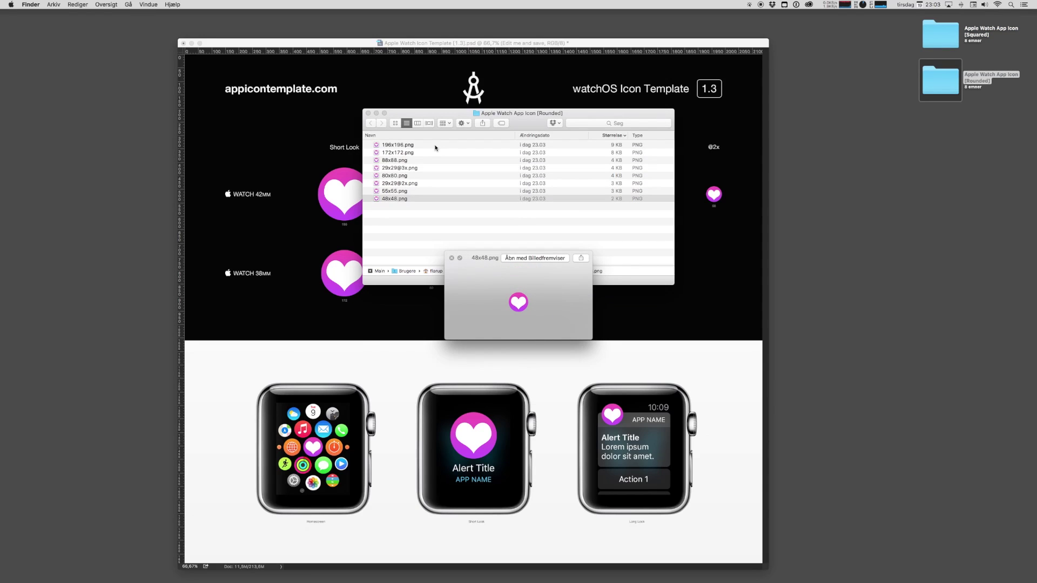
key("space")
key("super+Tab")
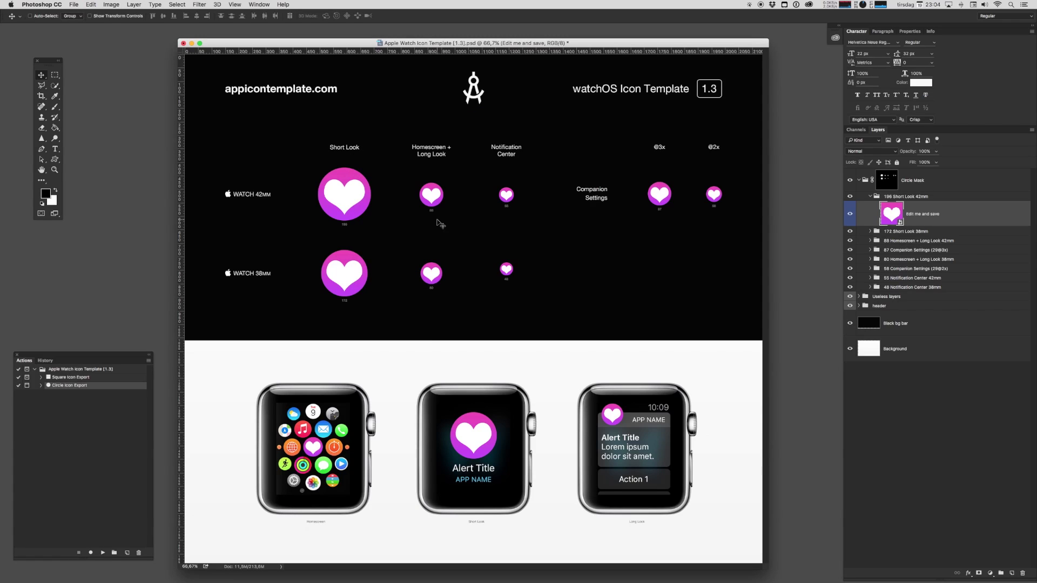